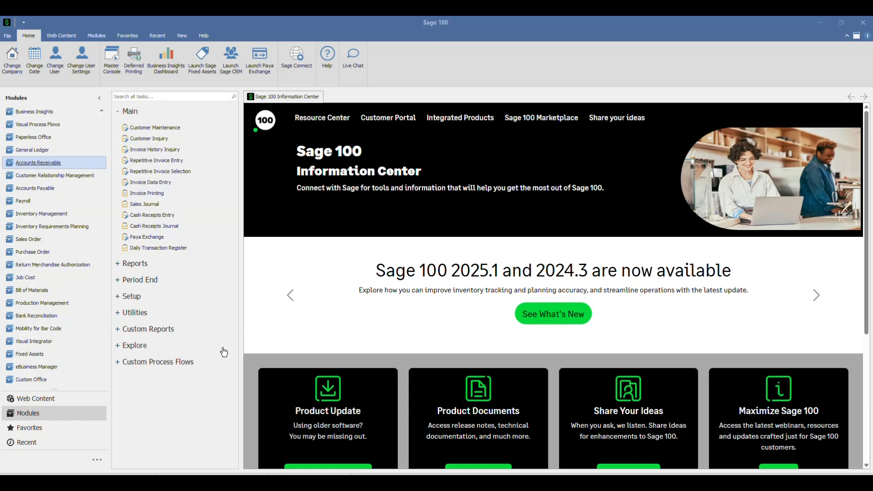
Step: Open Vendor Maintenance in Accounts Payable to view its vendor number lookup, and close it
left_click(44, 188)
left_click(158, 129)
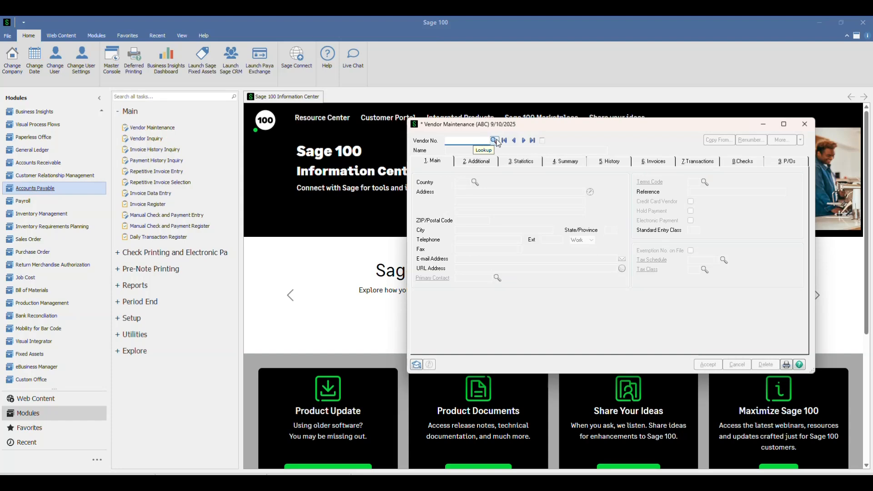
left_click(804, 123)
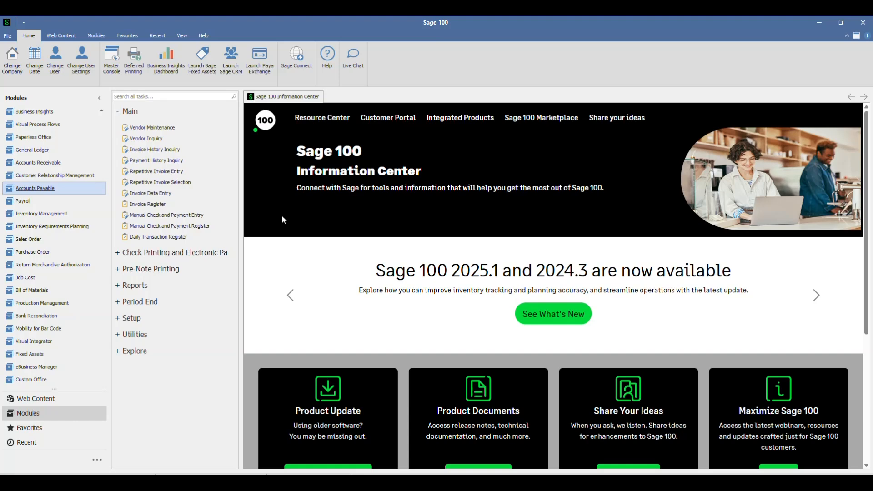
Step: Open the customer number lookup from Customer Maintenance in Accounts Receivable and start customizing that lookup
left_click(41, 162)
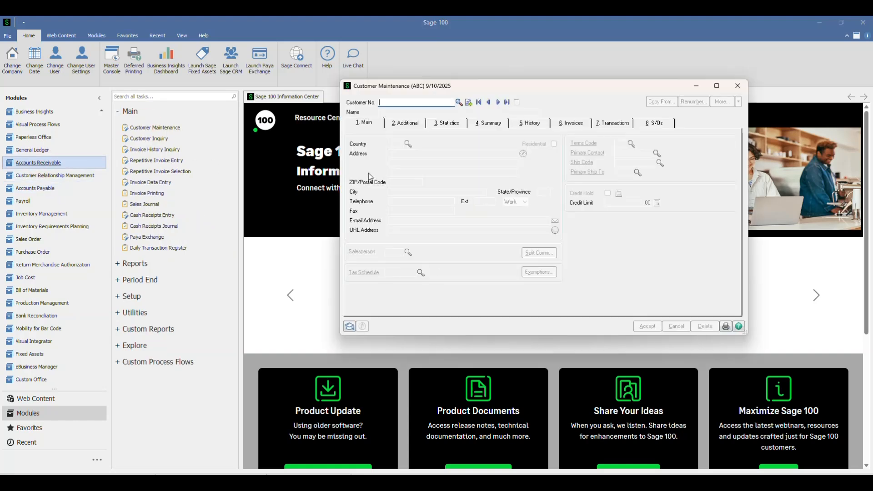
left_click(459, 102)
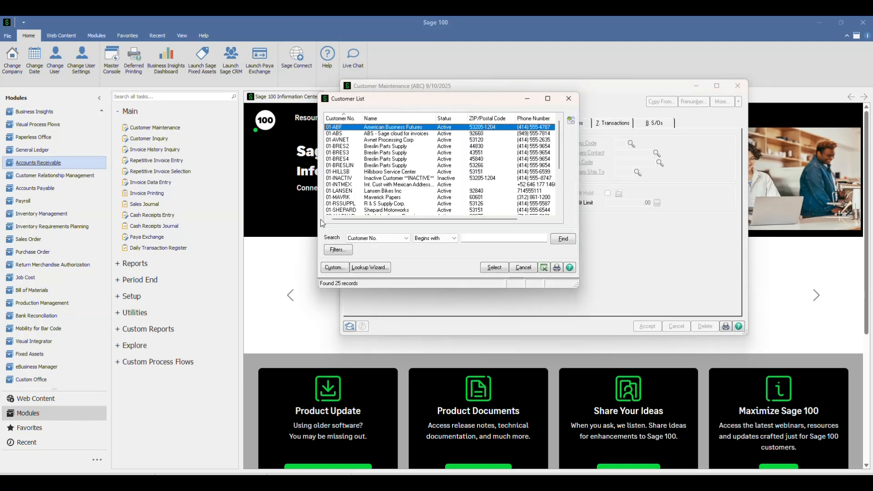
left_click(334, 268)
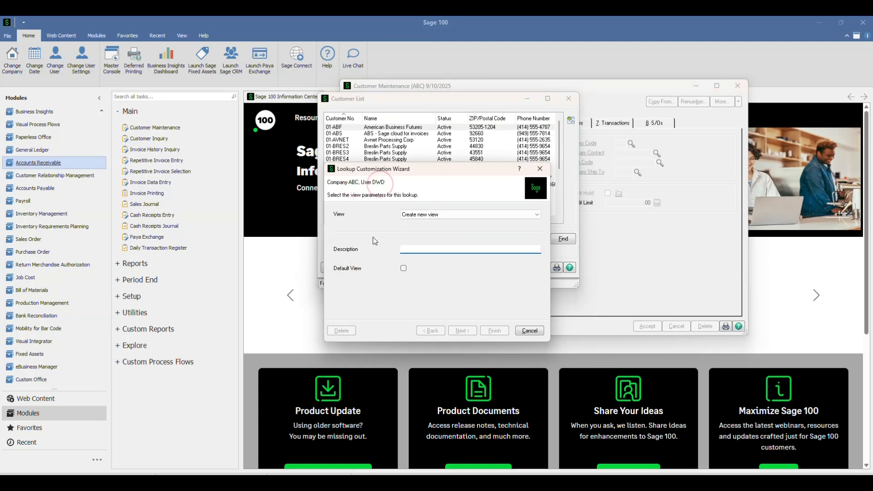
Step: Describe the new lookup view as "Customer Balance with State", make it the default view, and proceed to field selection
left_click(420, 250)
type("Customer Balance with State")
left_click(403, 269)
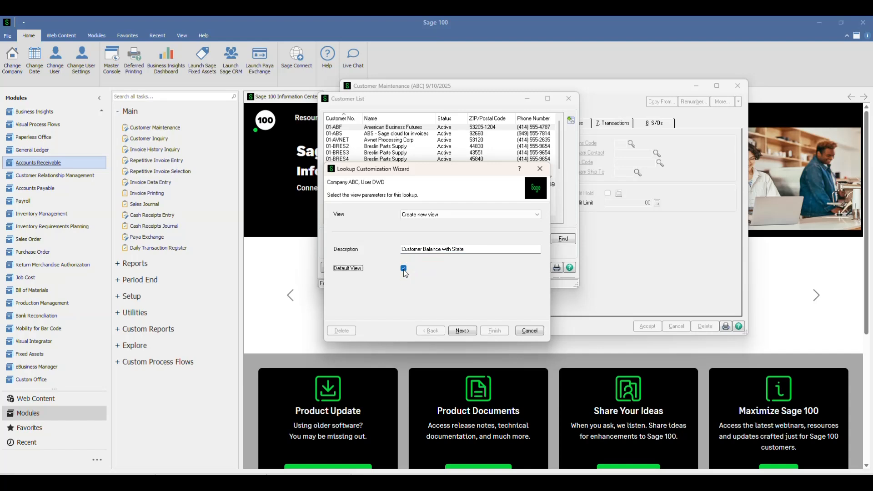
left_click(380, 187)
left_click(354, 184)
left_click(463, 330)
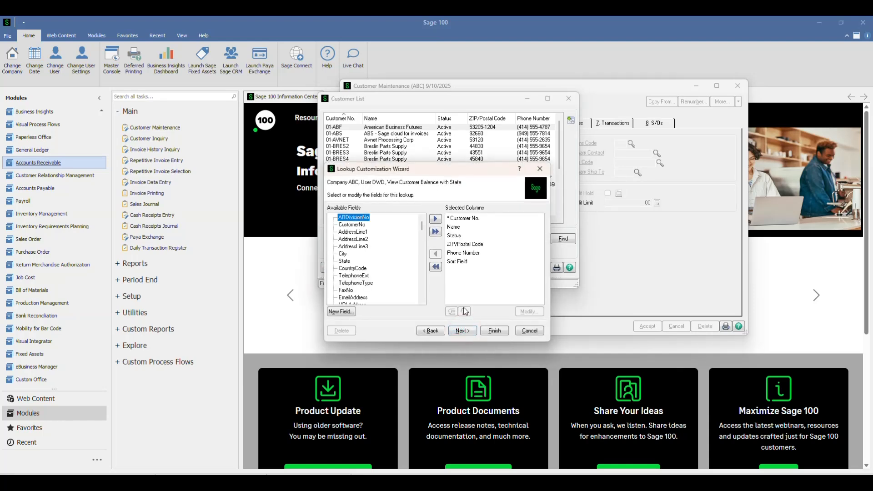
Step: Add the State field to the lookup's selected columns
left_click(359, 207)
left_click(421, 234)
mouse_move(422, 237)
left_mouse_down()
mouse_move(423, 280)
mouse_move(429, 228)
left_mouse_up()
left_click(486, 209)
left_click(471, 218)
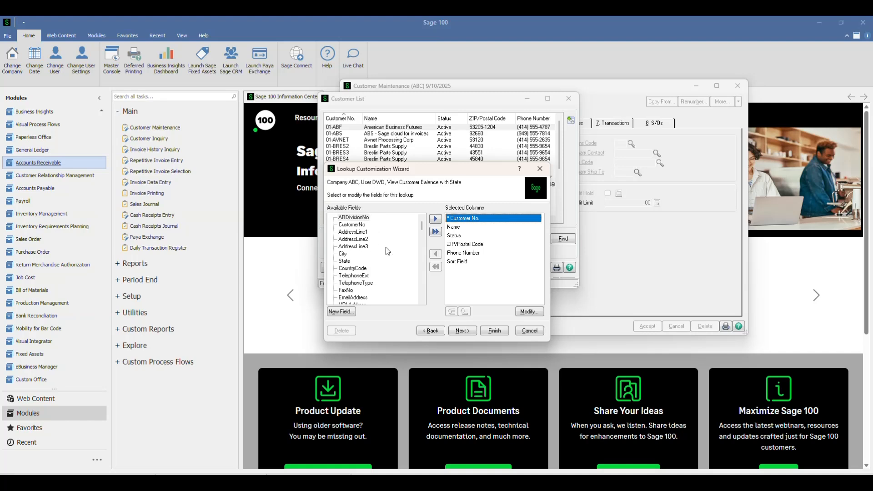
left_click(346, 261)
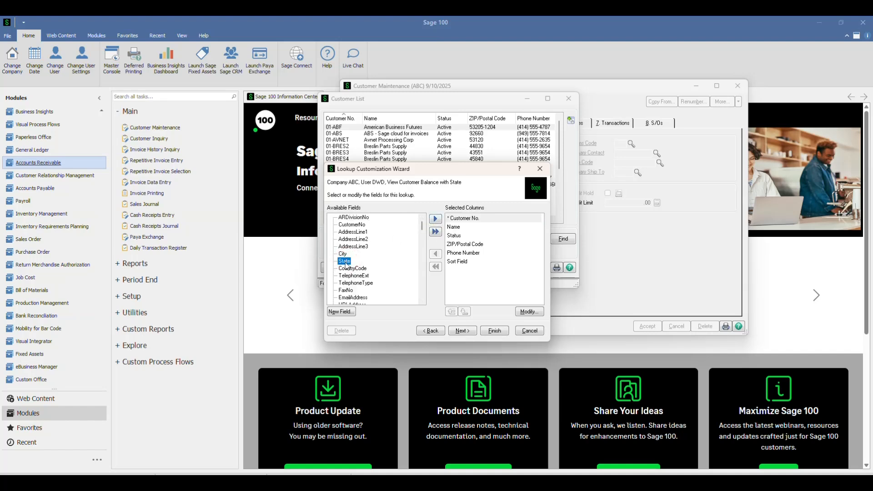
double_click(347, 263)
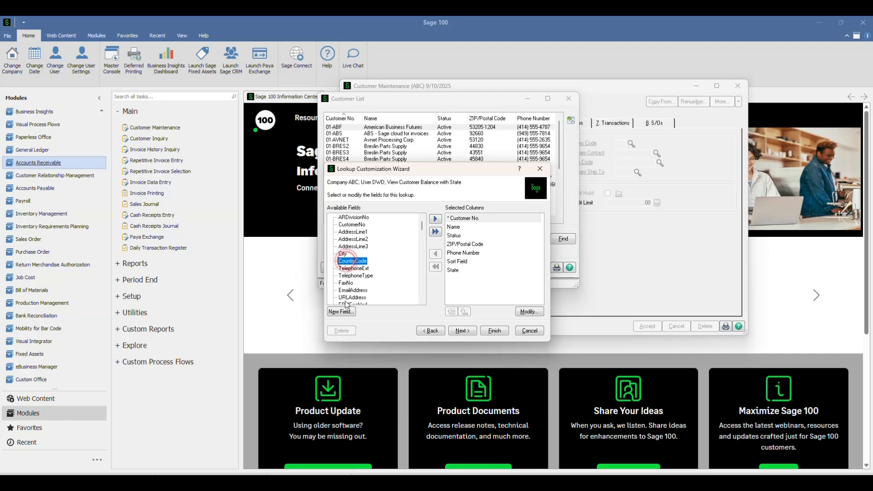
left_click(456, 272)
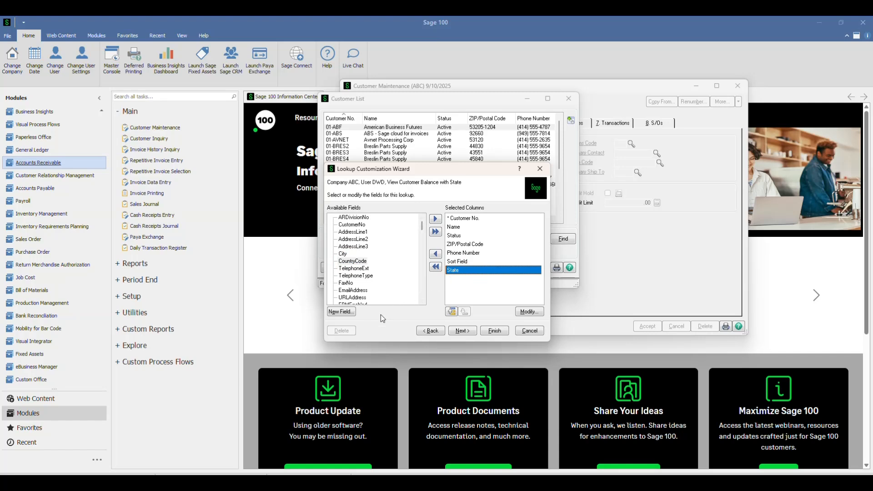
Step: Start a new lookup field with the heading "Customer Balance" and a width of 8
left_click(350, 314)
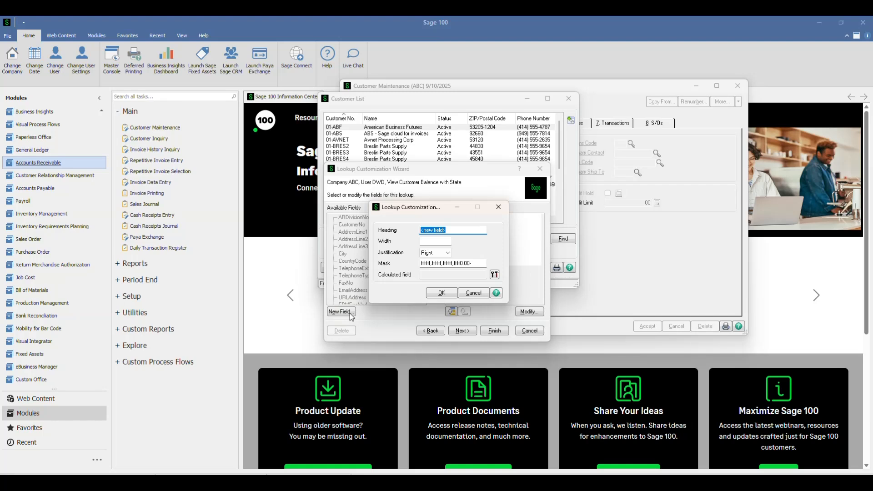
type("Customer Balance")
key("Tab")
type("5")
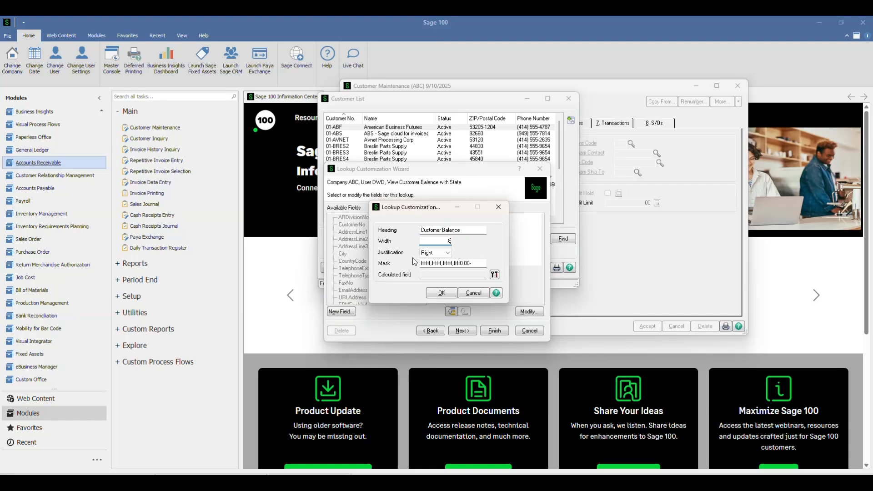
left_click(441, 256)
left_click(443, 256)
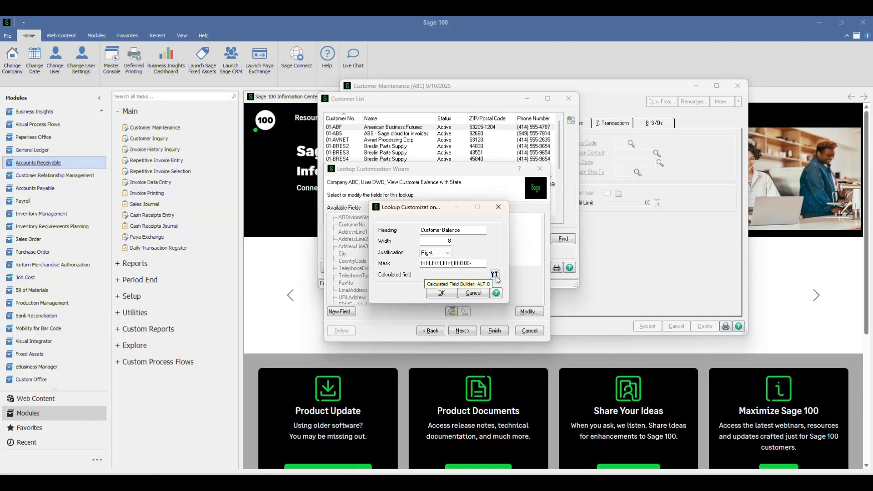
Step: Build the field's calculation as CurrentBalance+AgingCategory1+AgingCategory2+AgingCategory3+AgingCategory4 and accept the new field
left_click(495, 275)
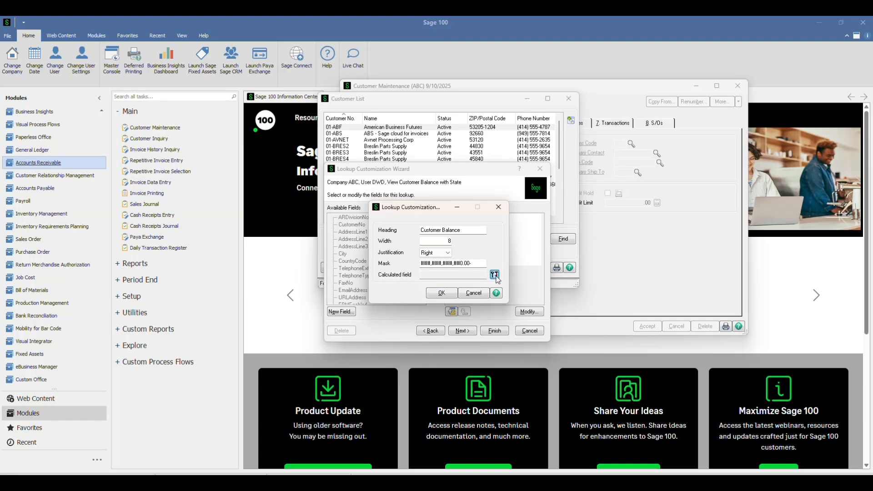
scroll(411, 284, "down", 5)
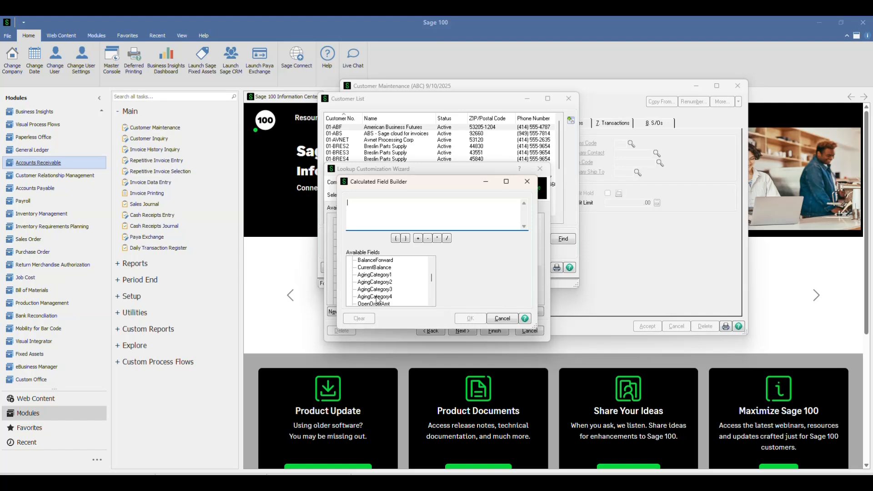
double_click(383, 268)
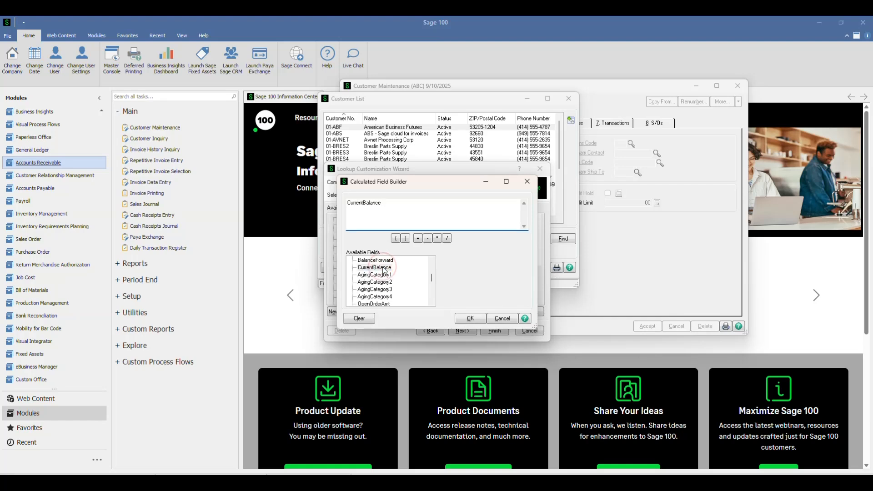
left_click(418, 238)
double_click(374, 274)
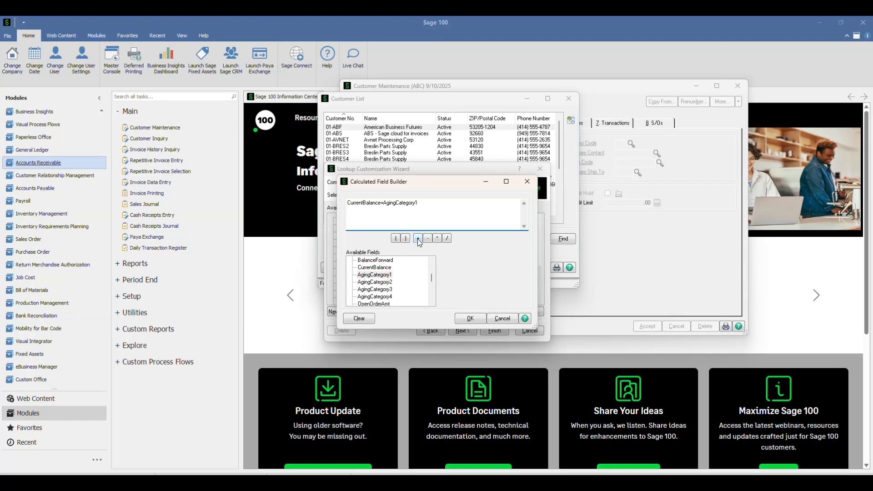
double_click(375, 282)
double_click(375, 289)
left_click(417, 238)
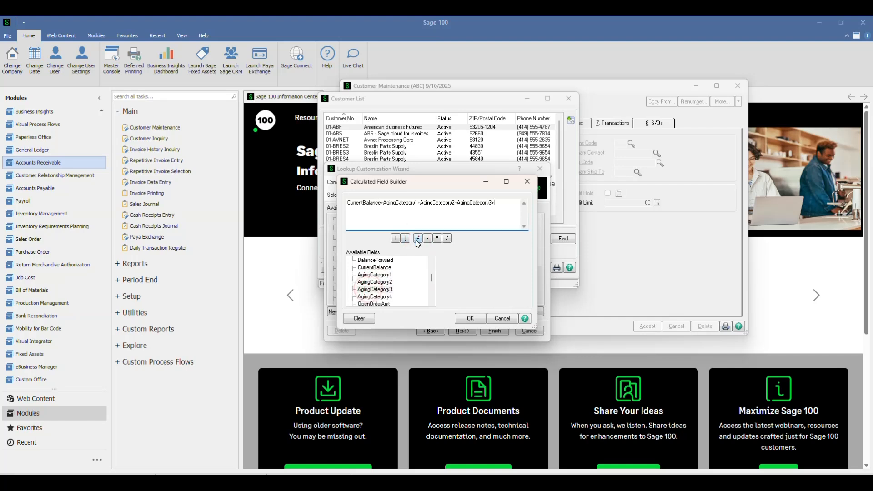
double_click(374, 297)
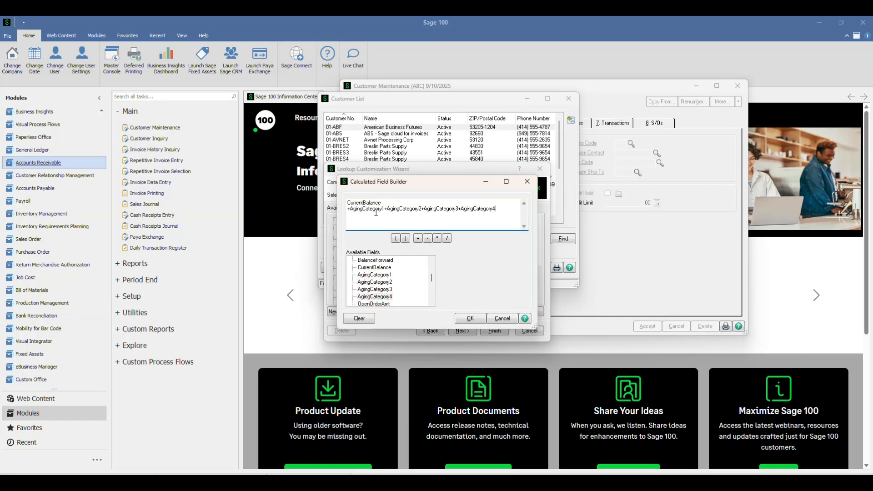
left_click(470, 319)
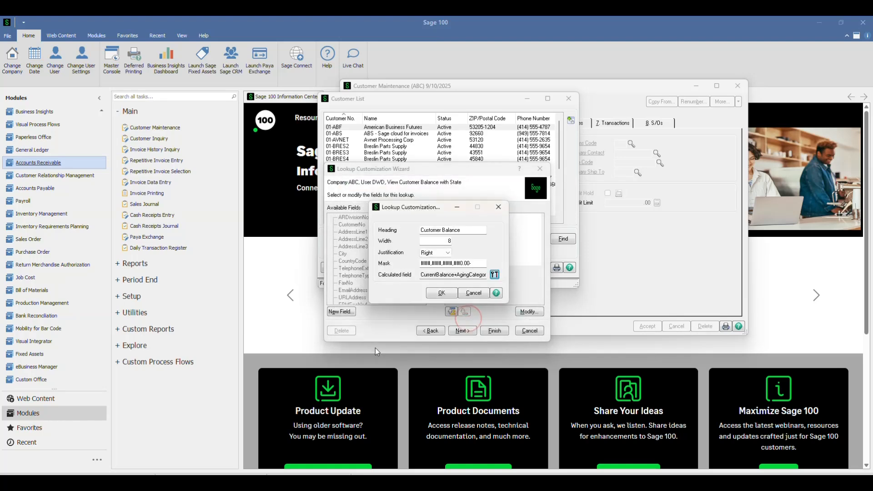
left_click(442, 293)
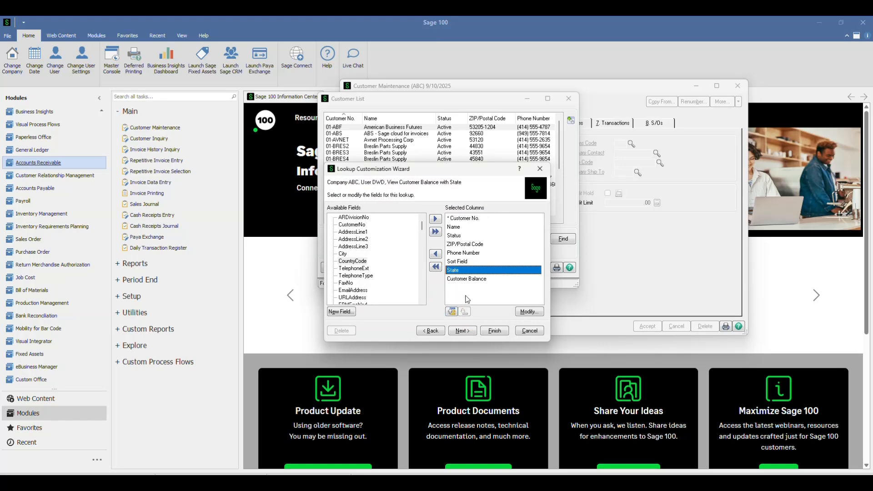
Step: Move the State column up to directly below Name in the selected columns
left_click(470, 282)
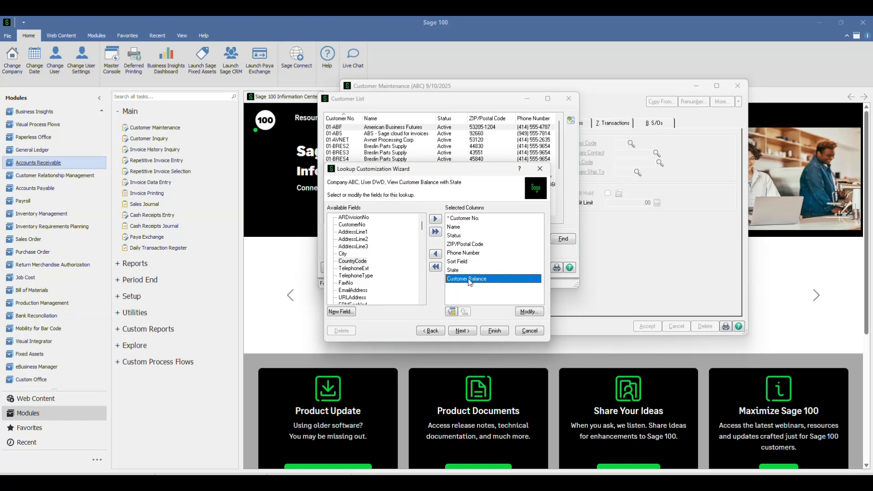
left_click(470, 271)
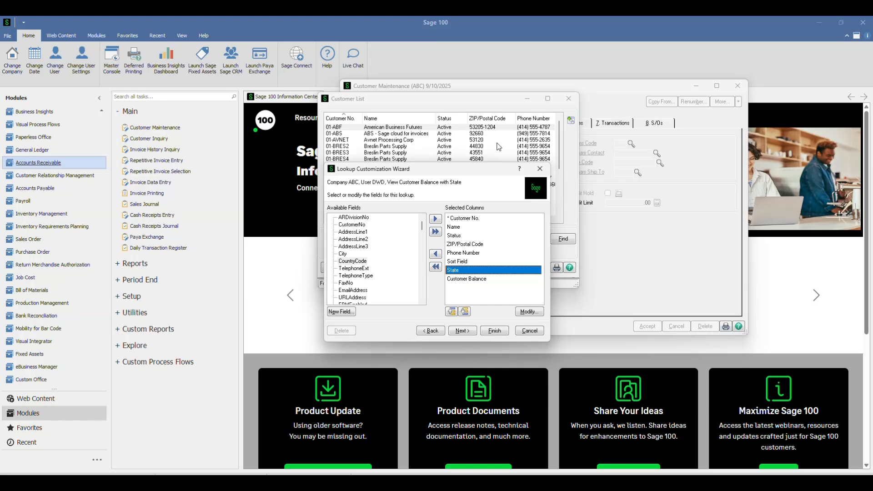
left_click(451, 311)
left_click(452, 311)
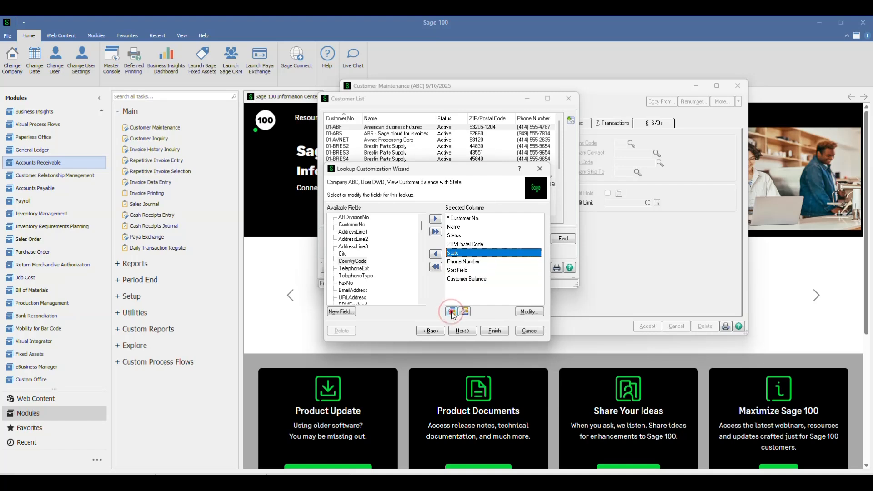
left_click(451, 312)
left_click(451, 312)
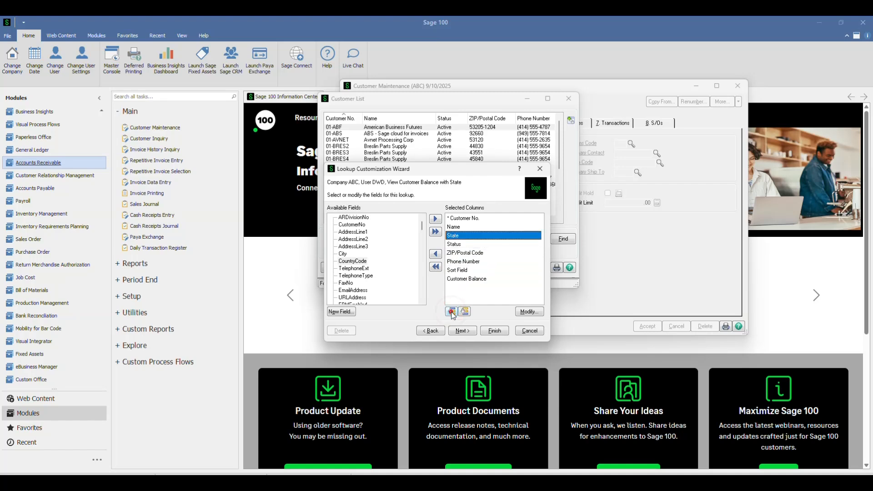
Step: Move the Customer Balance column up to directly below Name and remove Sort Field from the selected columns
left_click(464, 279)
left_click(453, 311)
left_click(453, 311)
left_click(452, 312)
left_click(452, 311)
left_click(453, 311)
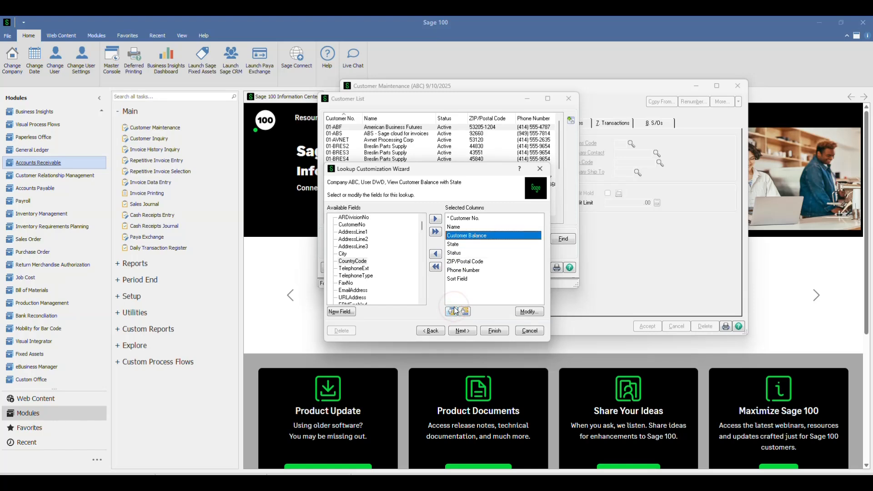
left_click(461, 280)
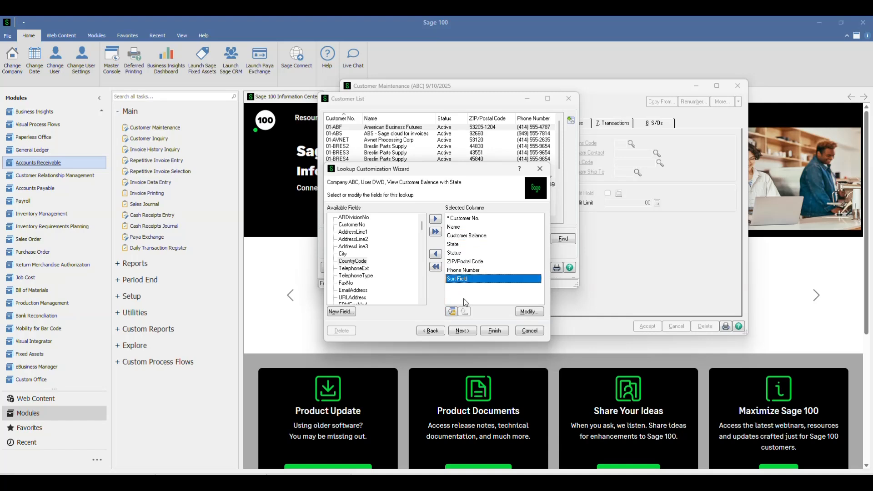
left_click(438, 256)
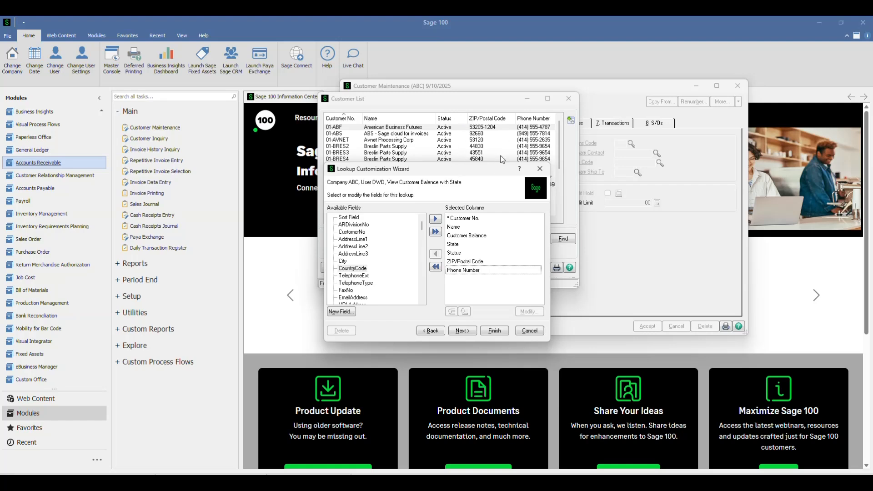
Step: Review the Status column's heading, width and justification settings
left_click(455, 252)
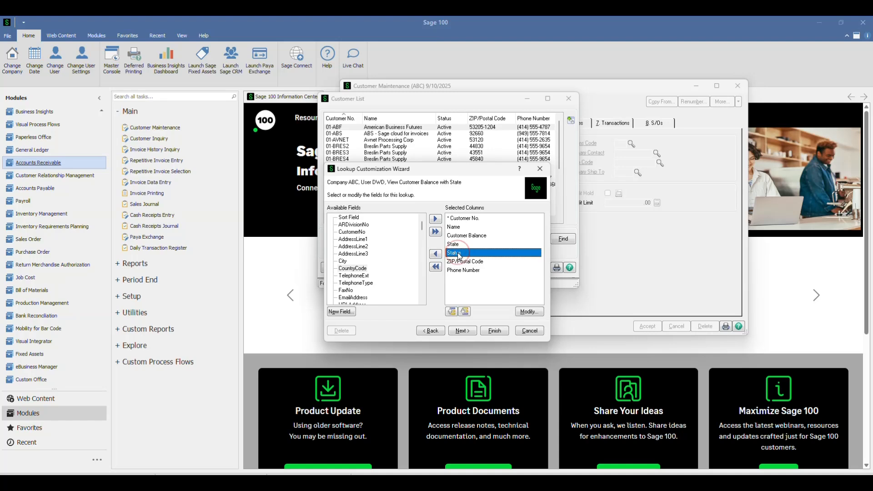
left_click(540, 313)
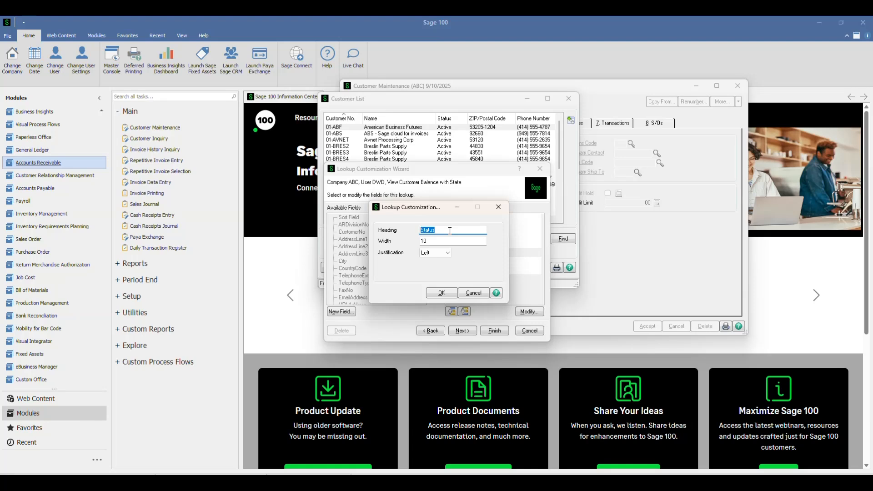
left_click(448, 230)
left_click(437, 241)
left_click(441, 293)
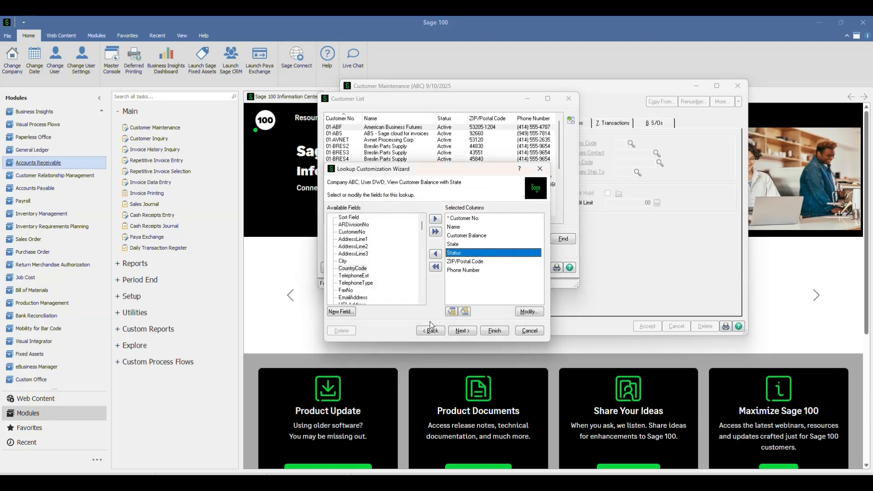
Step: Add a custom filter for Customer Balance Not Equal to 0 and proceed to the final selections
left_click(461, 330)
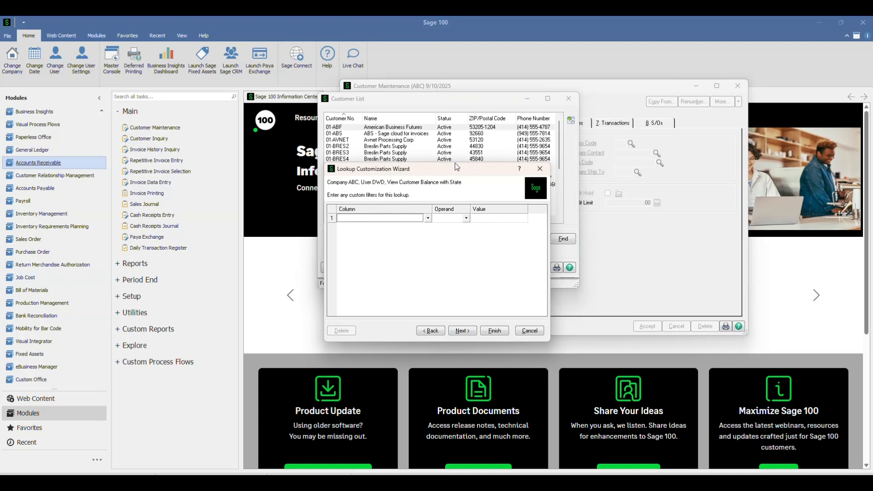
left_click(428, 219)
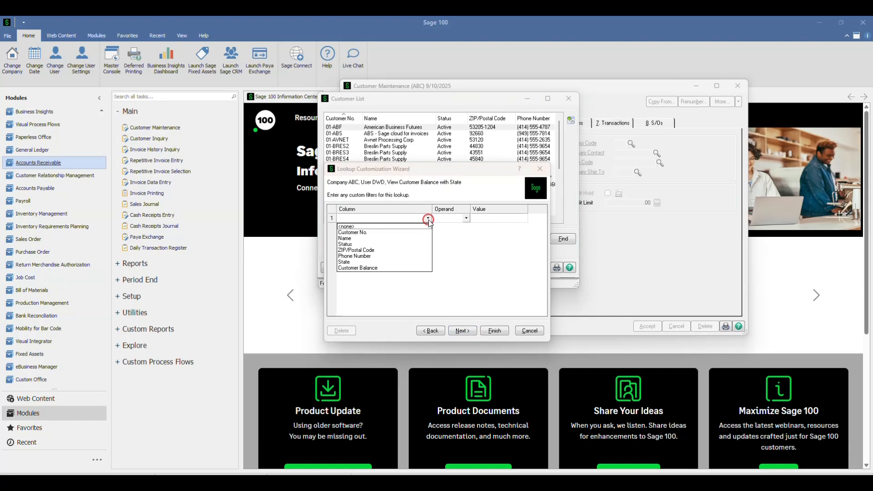
left_click(353, 269)
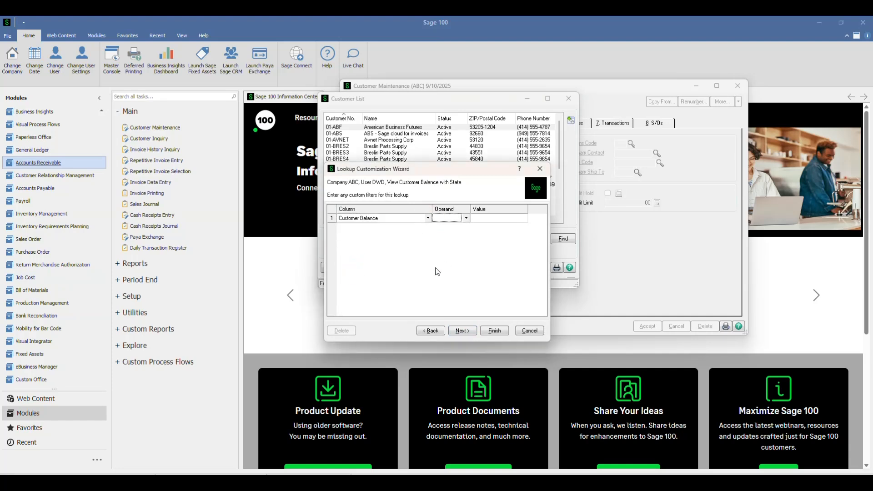
left_click(465, 220)
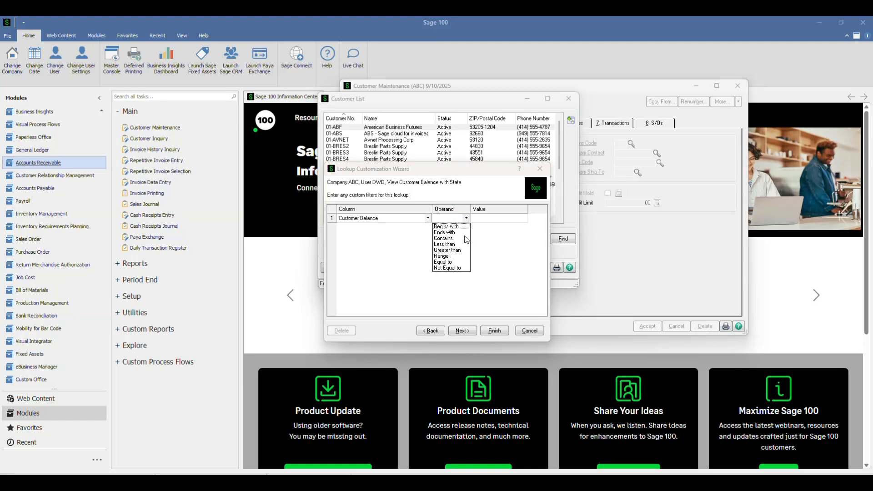
left_click(451, 269)
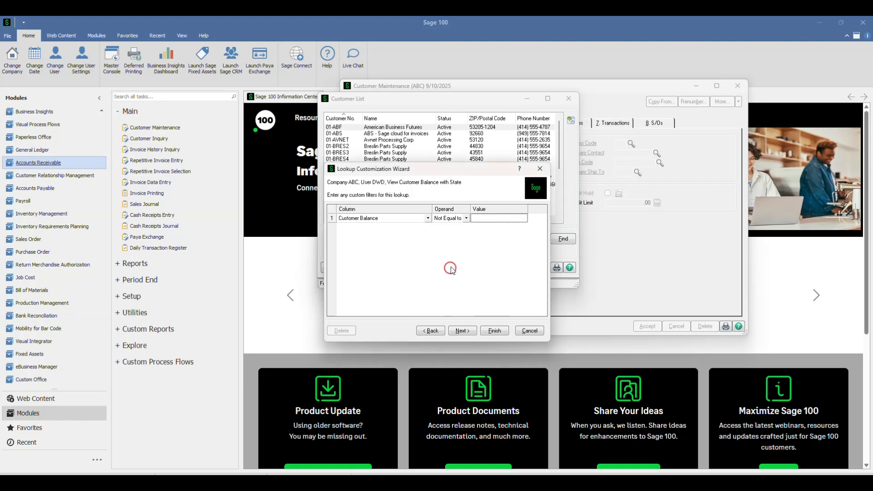
left_click(491, 219)
type("0")
left_click(470, 332)
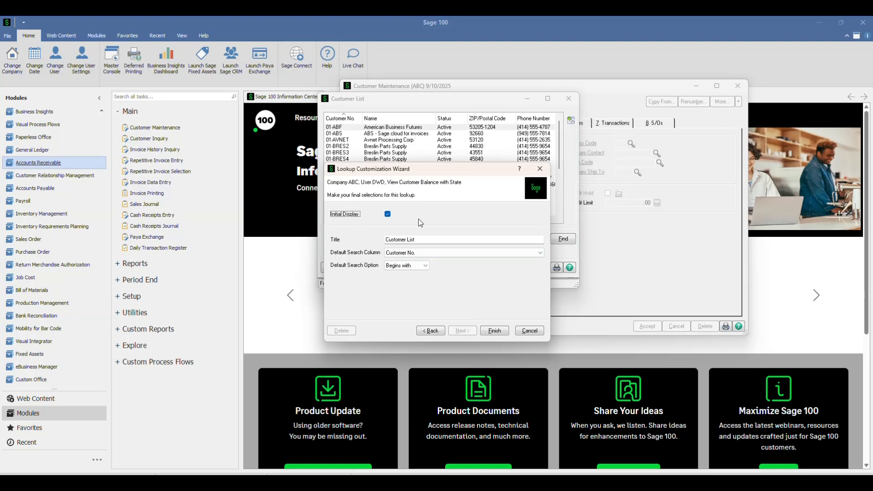
Step: Finish the lookup with the title Customer Balance with State and a default search of Name using Contains
left_click_drag(418, 240, 408, 240)
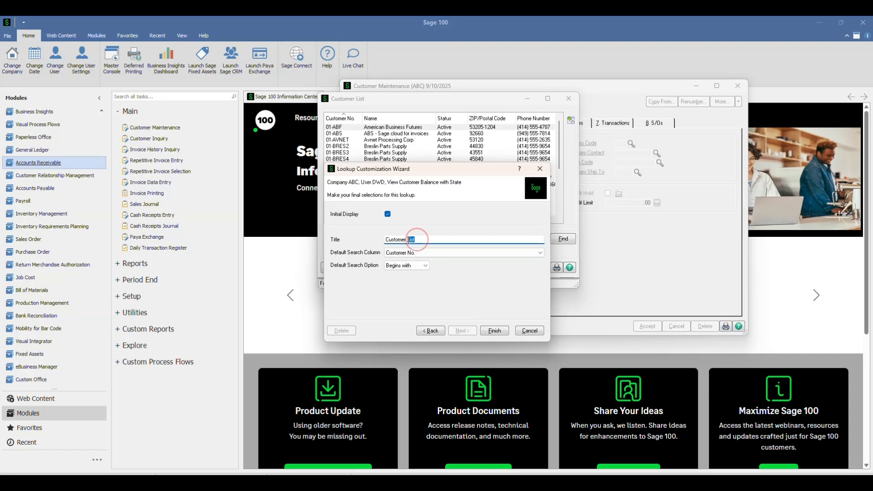
type("Balance with State")
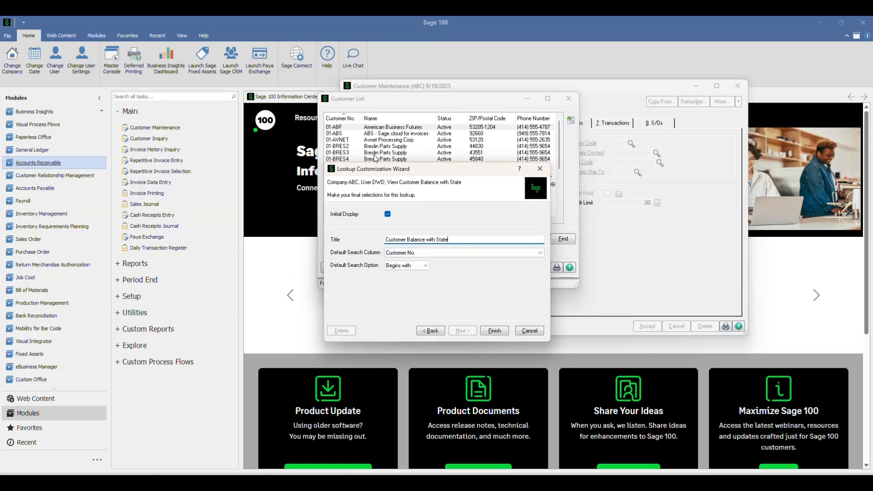
left_click(437, 252)
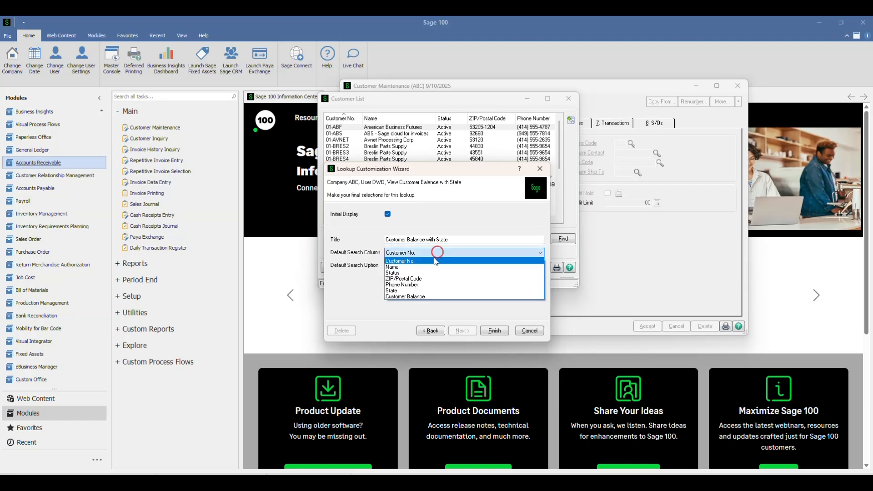
left_click(430, 266)
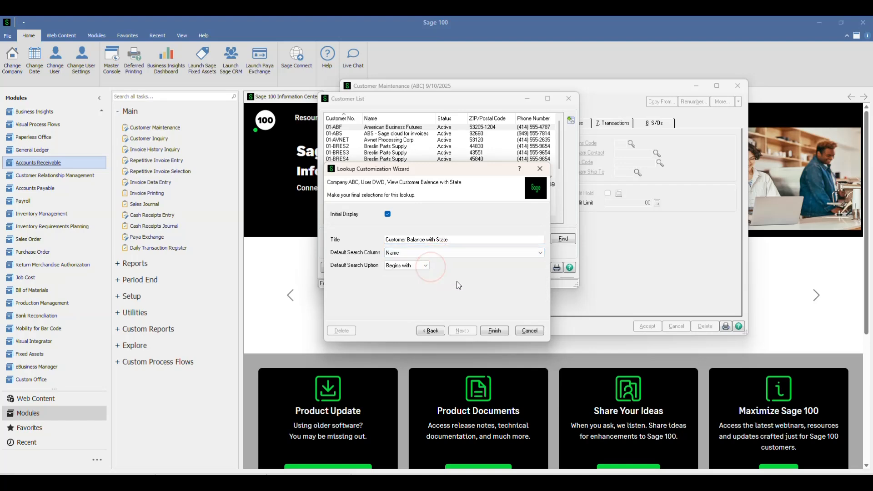
left_click(414, 266)
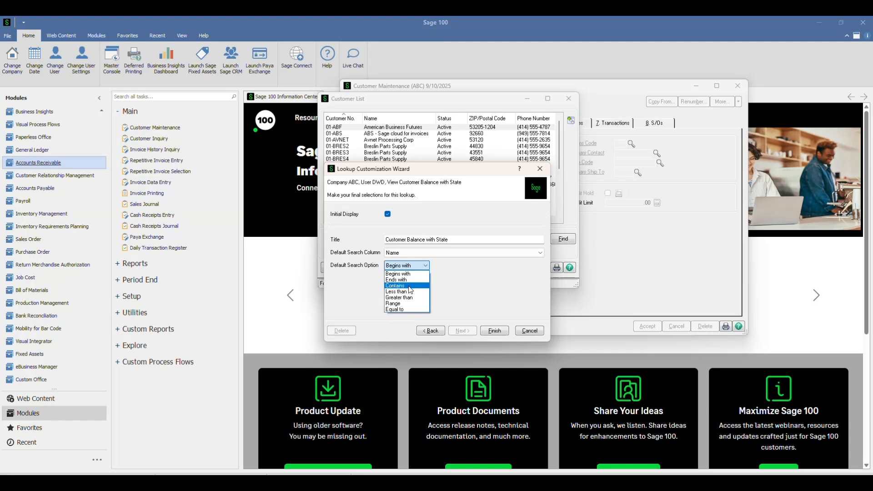
left_click(408, 286)
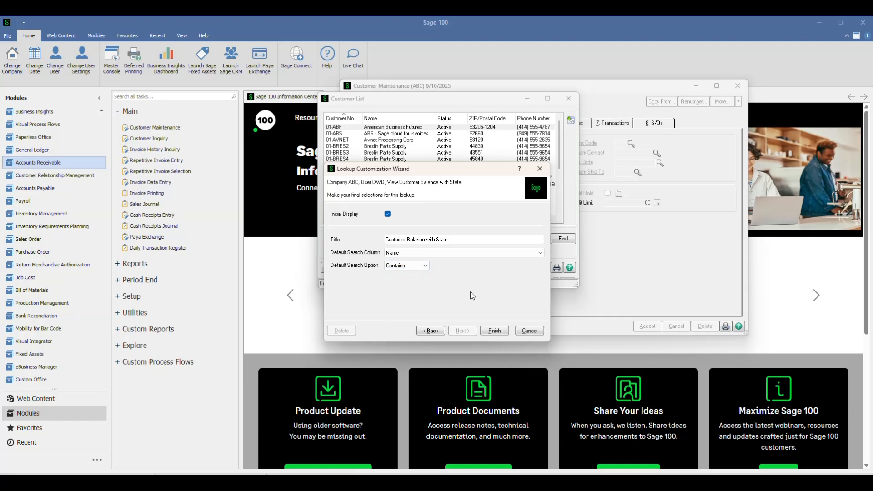
left_click(494, 331)
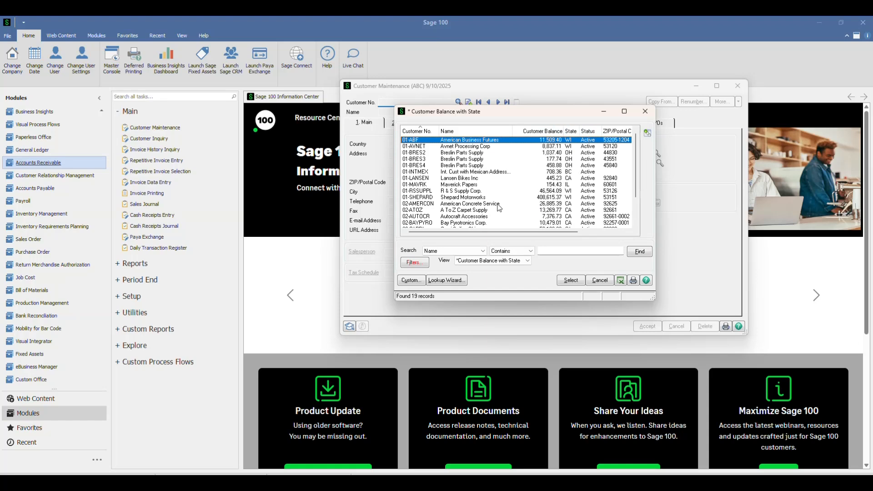
Step: Compare the Standard customer view with the Customer Balance with State view, returning to the custom view
left_click(429, 265)
left_click(478, 260)
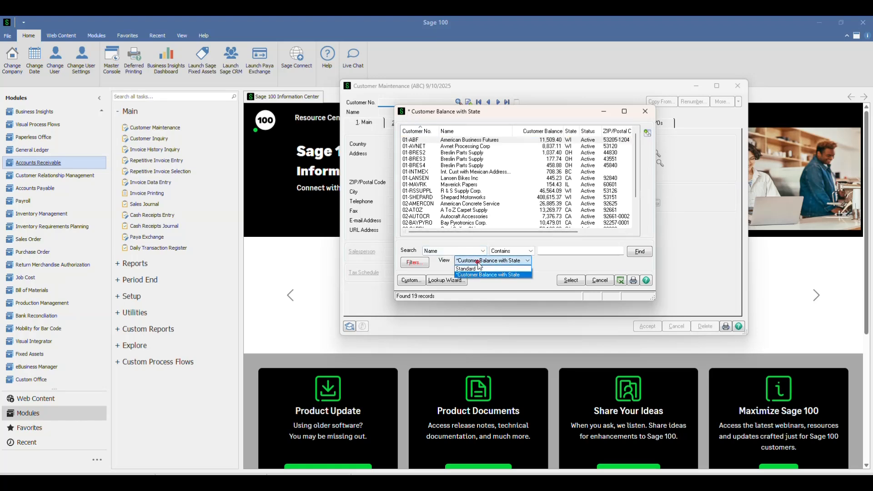
left_click(511, 268)
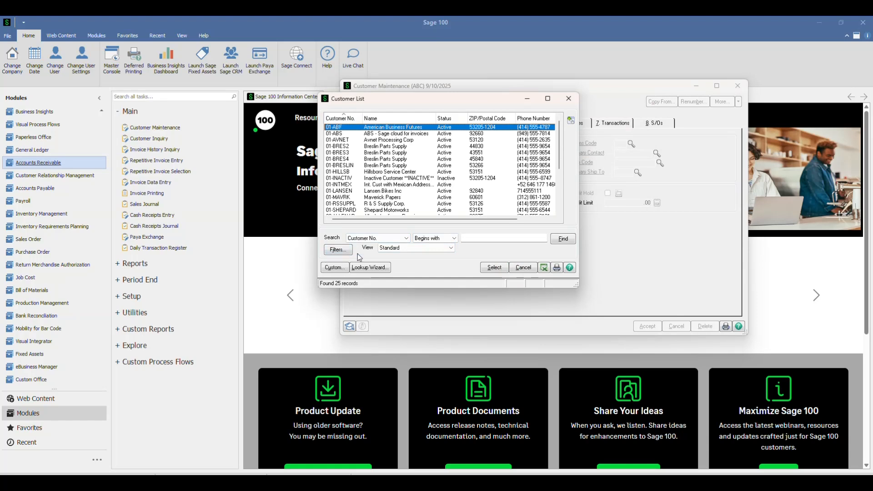
left_click(427, 247)
left_click(427, 262)
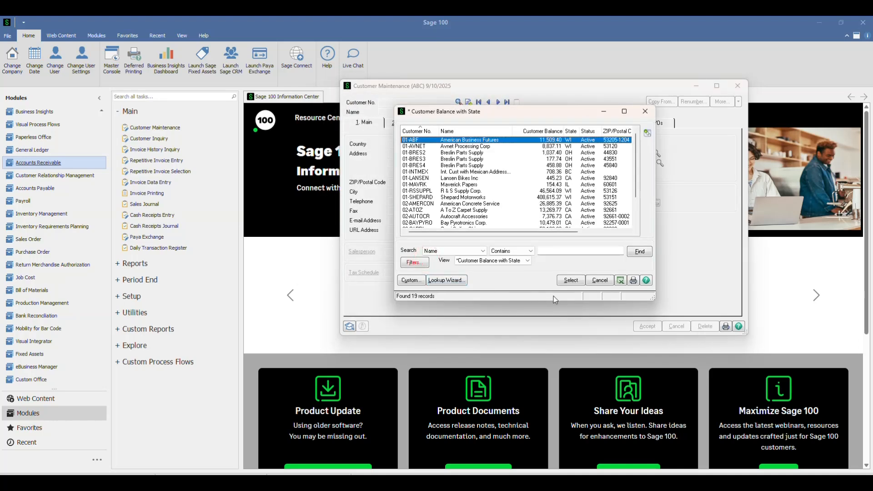
Step: Open the Lookup Wizard from the customer lookup and examine the list of lookups available for customization
left_click(444, 282)
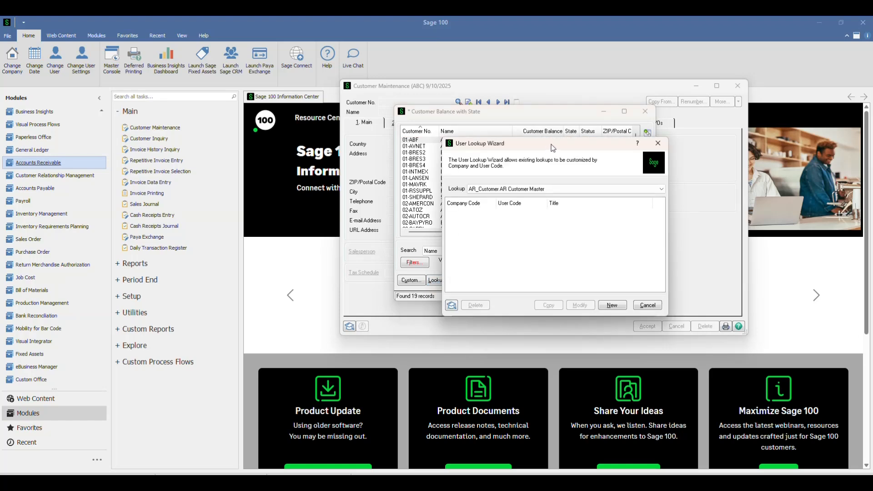
left_click_drag(551, 143, 492, 136)
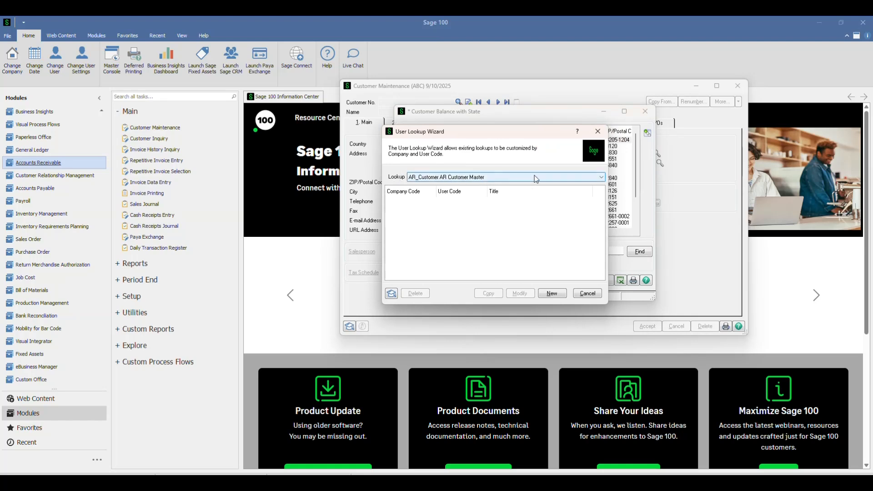
left_click(601, 178)
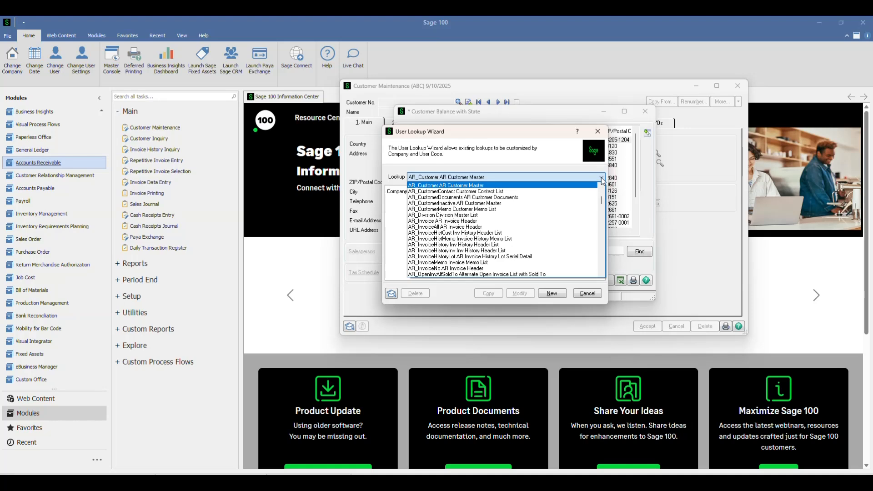
left_click(601, 178)
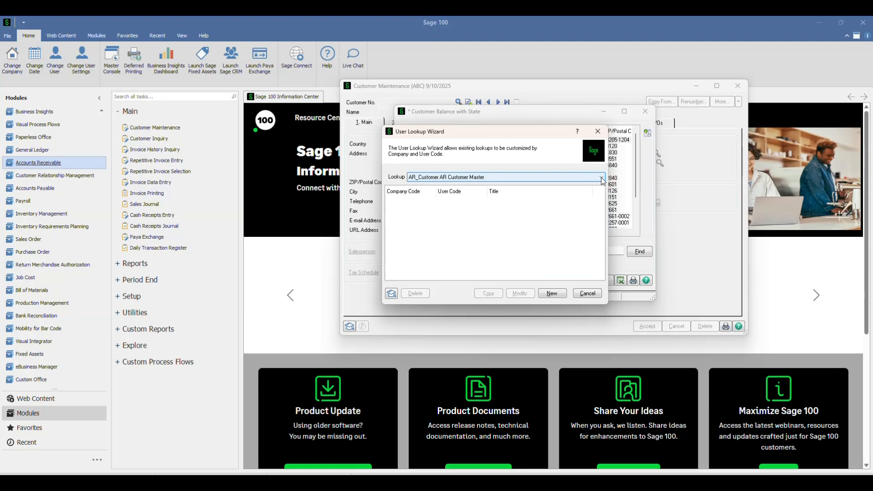
Step: Open the User Lookup Wizard from the Library Master module and start a new AR Customer Master lookup
scroll(36, 119, "up", 1)
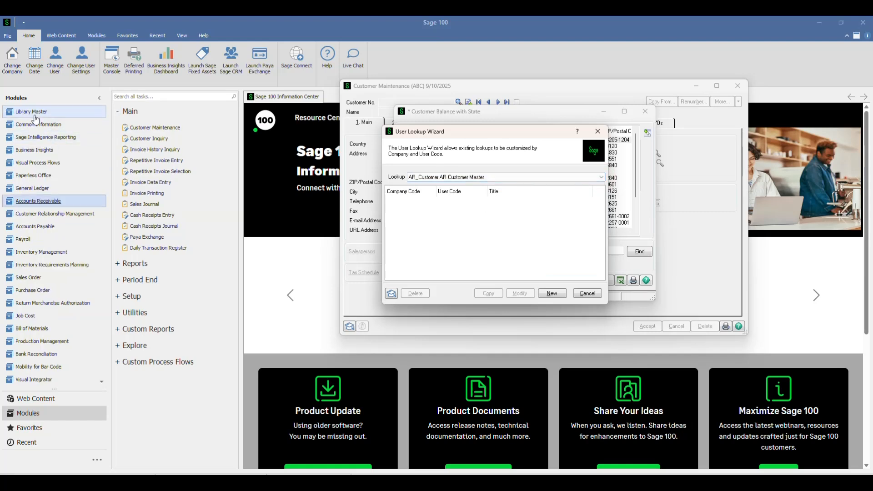
left_click(35, 117)
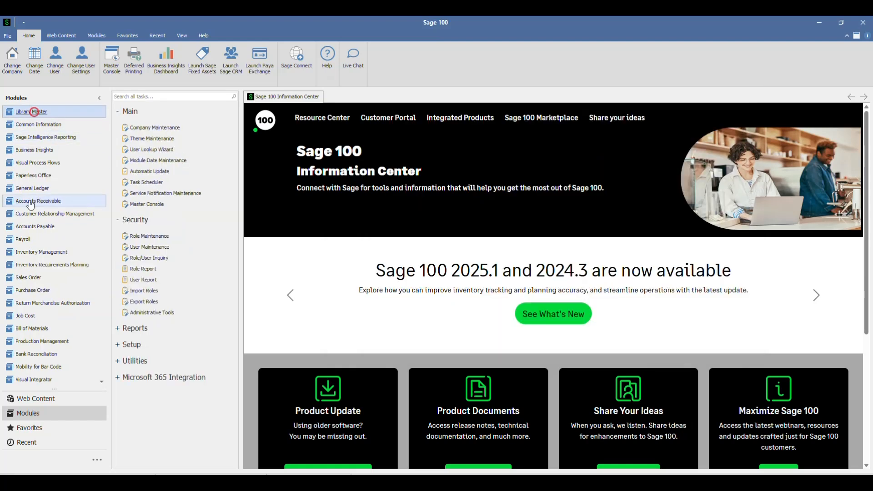
left_click(153, 149)
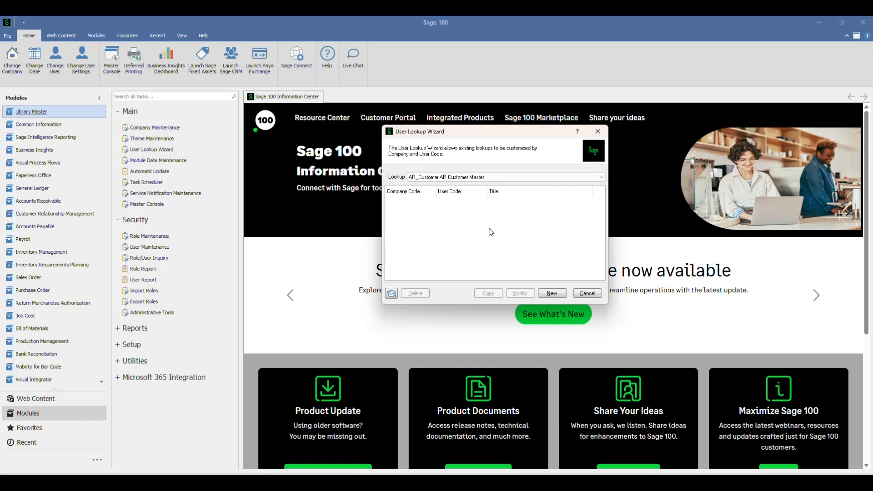
left_click(563, 296)
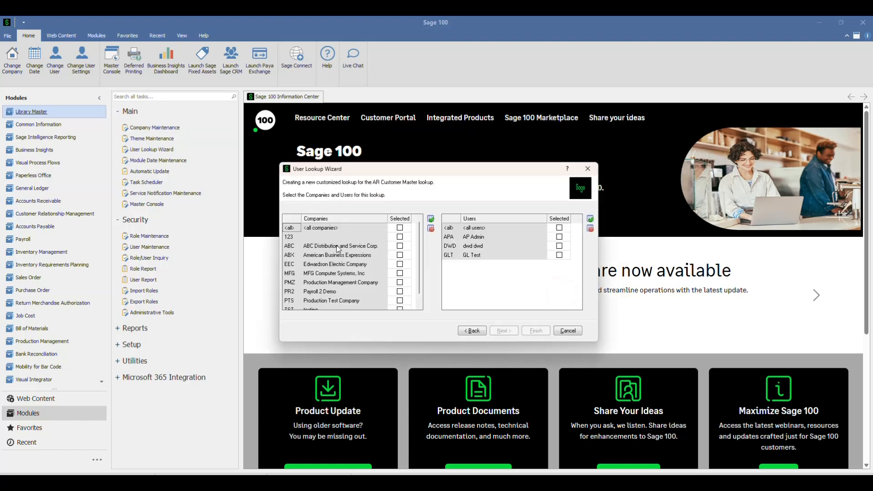
left_click(400, 246)
left_click(400, 254)
left_click(400, 264)
left_click(400, 228)
left_click(400, 254)
left_click(400, 246)
left_click(400, 264)
left_click(431, 219)
left_click(430, 229)
Step: Assign the new lookup to all companies and all users and proceed
left_click(400, 228)
left_click(560, 228)
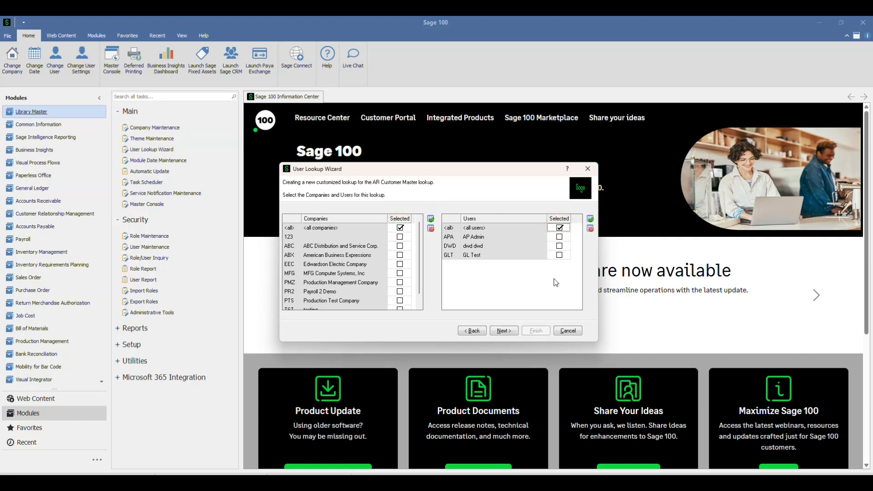
left_click(515, 331)
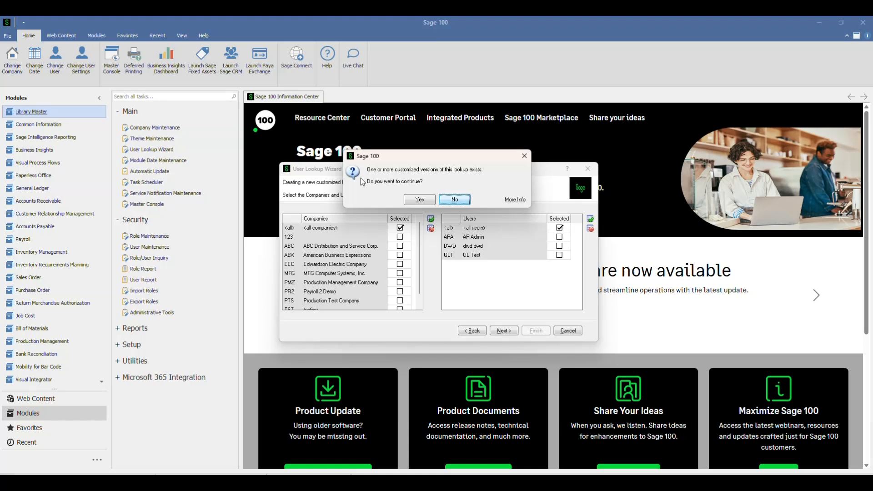
Step: Review the details of the related customized lookups and close the information message
left_click(519, 200)
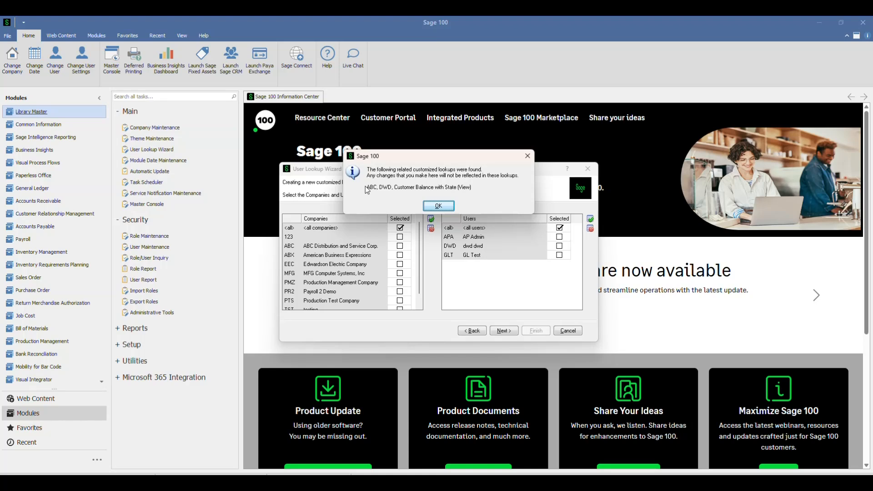
left_click_drag(366, 186, 379, 186)
double_click(386, 187)
left_click(439, 206)
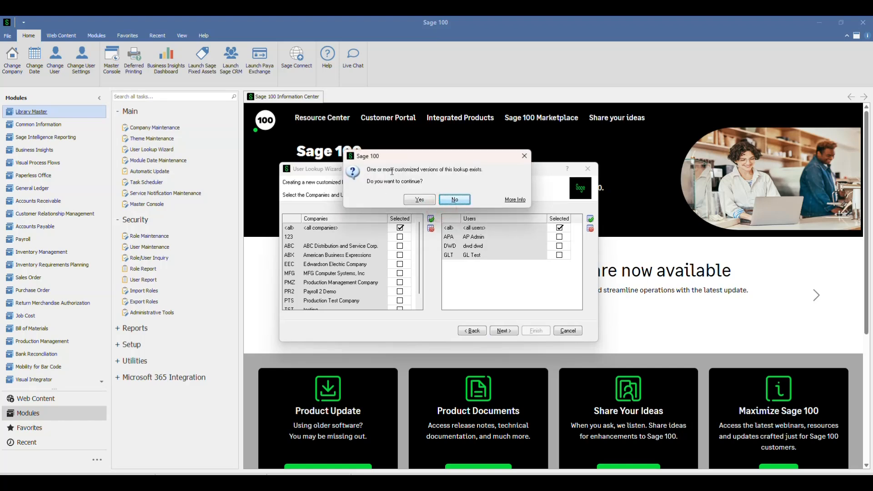
Step: Continue despite the existing customized versions, keep the default fields without custom filters, and reach the final selections
left_click(419, 200)
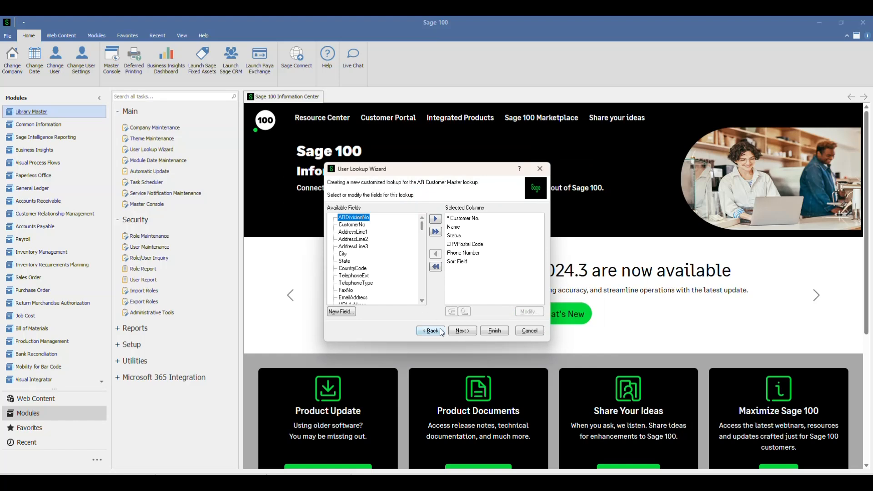
left_click(462, 331)
left_click(463, 331)
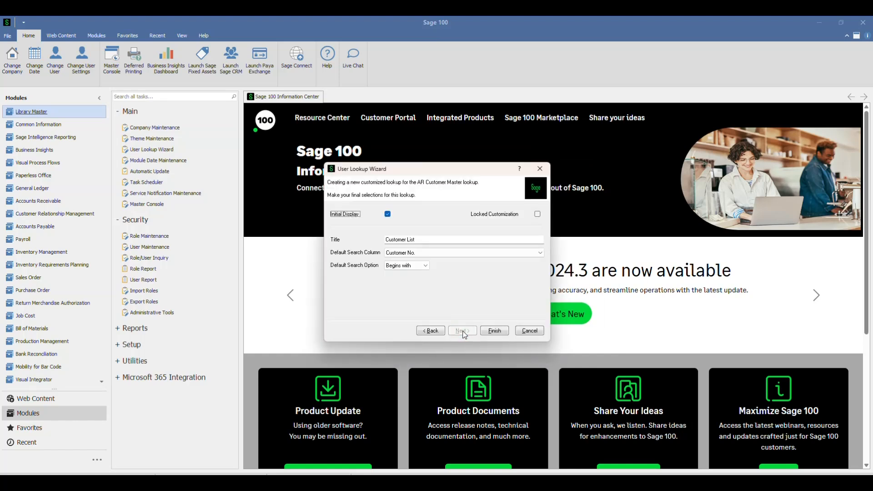